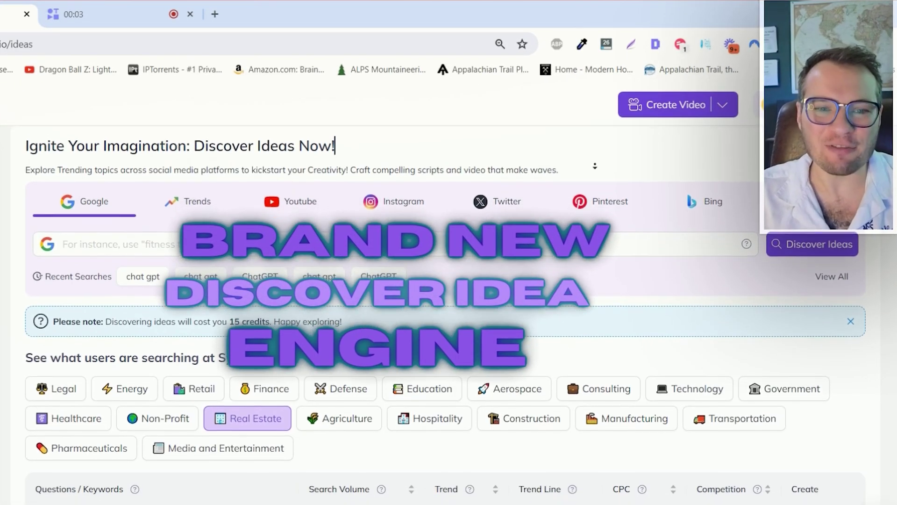
# - Return to the top of Discover Ideas and scroll through the current trending keyword list
pyautogui.scroll(-2, 448, 313)
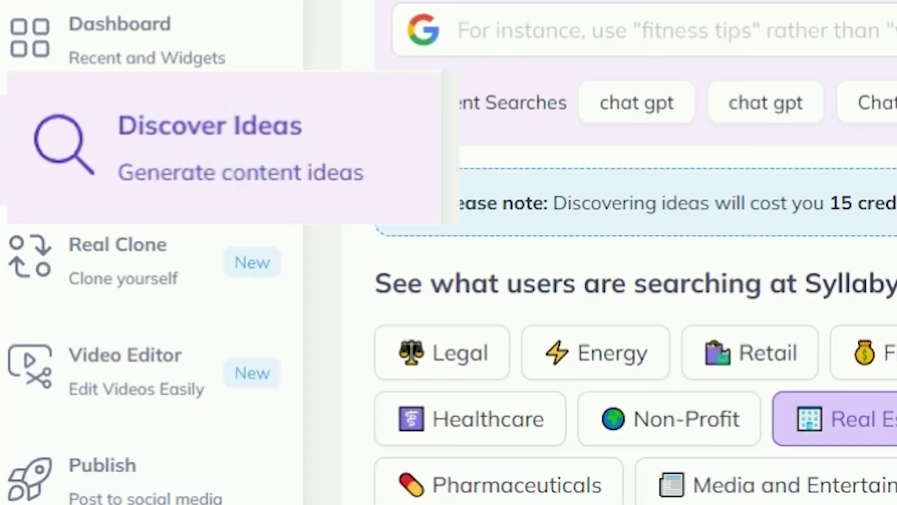
pyautogui.click(61, 187)
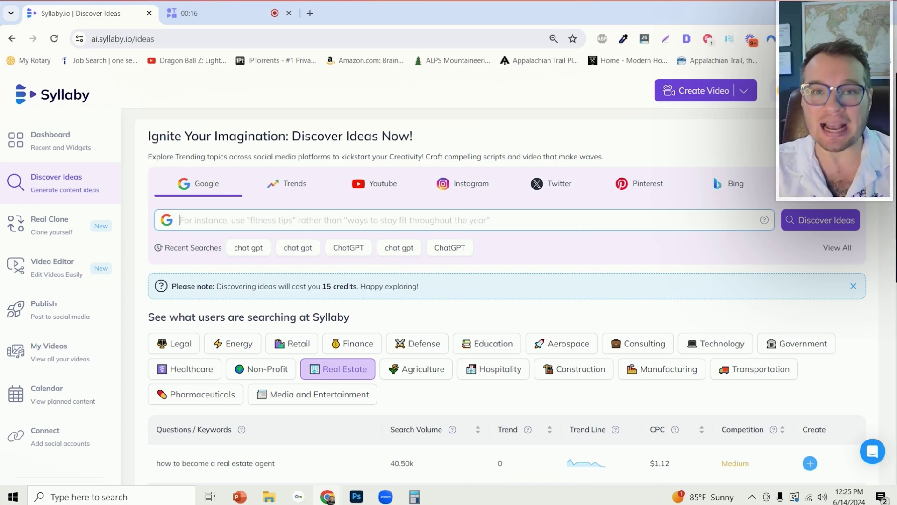
pyautogui.scroll(-1, 514, 299)
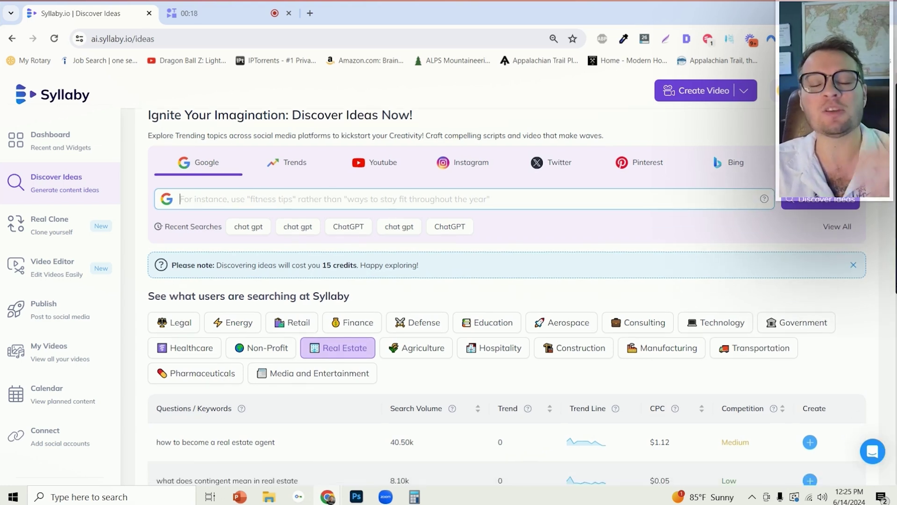
pyautogui.scroll(-1, 506, 297)
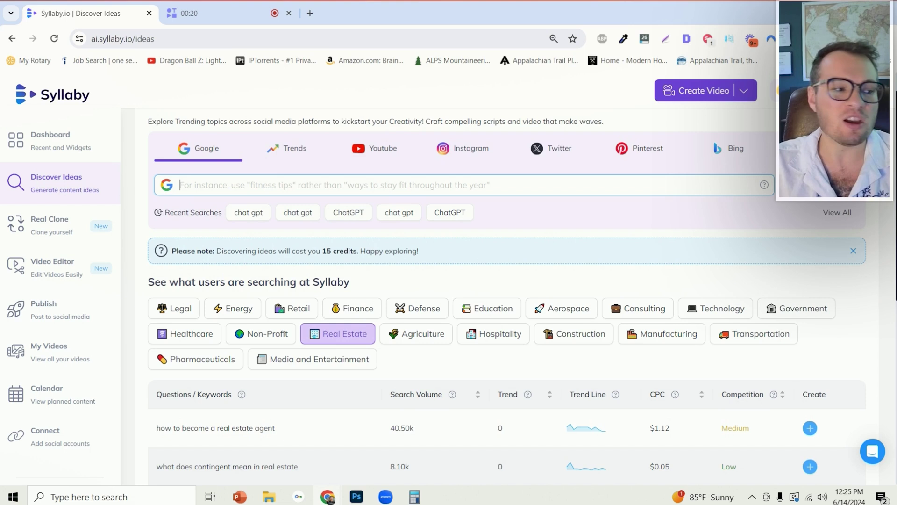
pyautogui.scroll(-2, 506, 299)
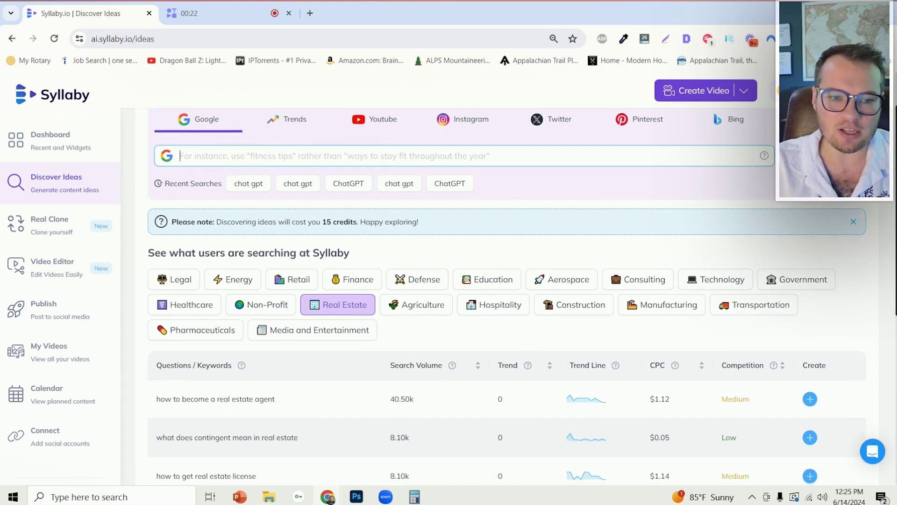
pyautogui.scroll(-1, 506, 297)
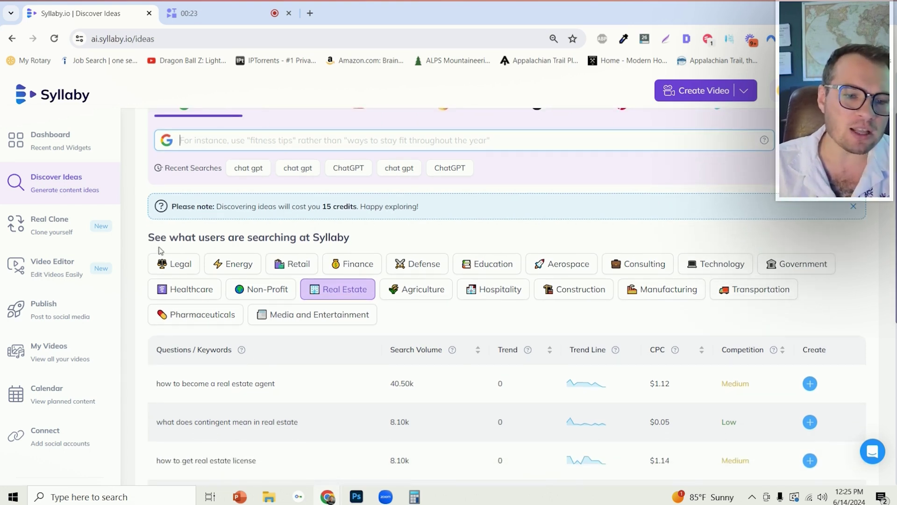
pyautogui.click(157, 251)
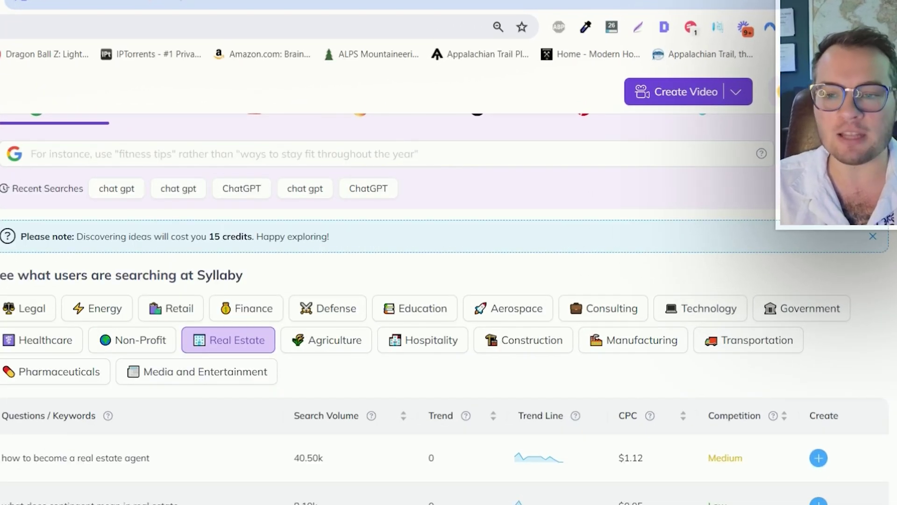
pyautogui.scroll(-1, 445, 308)
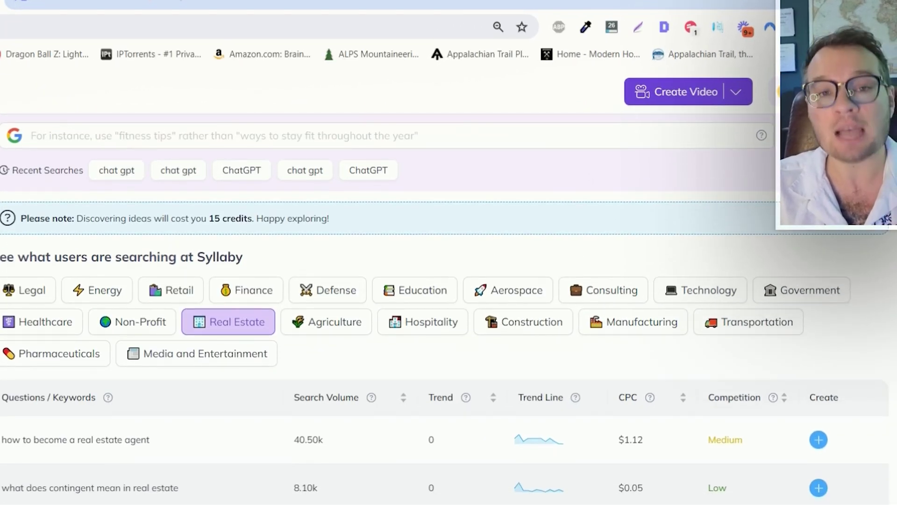
pyautogui.scroll(-1, 444, 309)
pyautogui.scroll(-3, 445, 308)
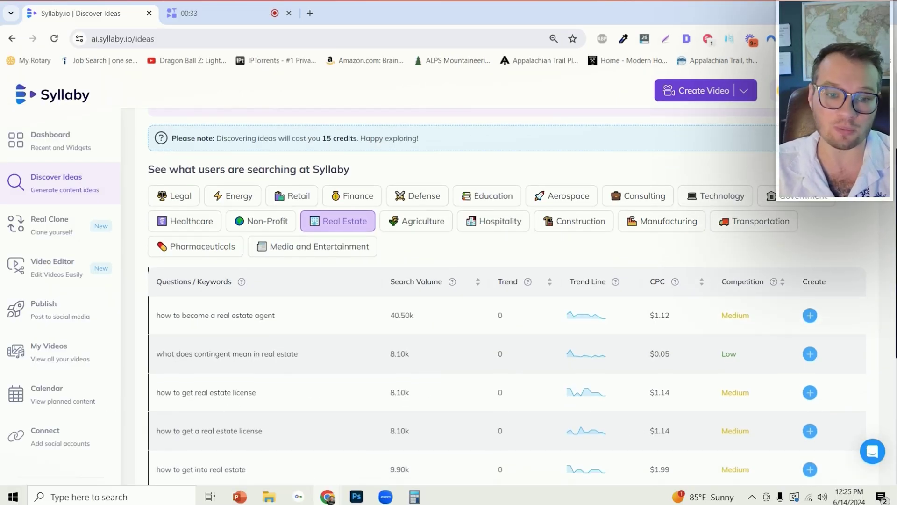
pyautogui.scroll(-3, 320, 147)
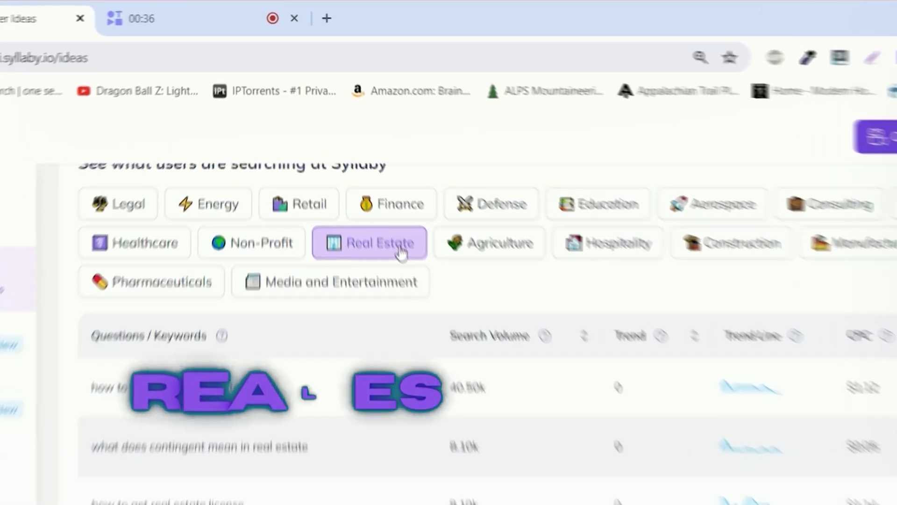
pyautogui.scroll(-3, 482, 300)
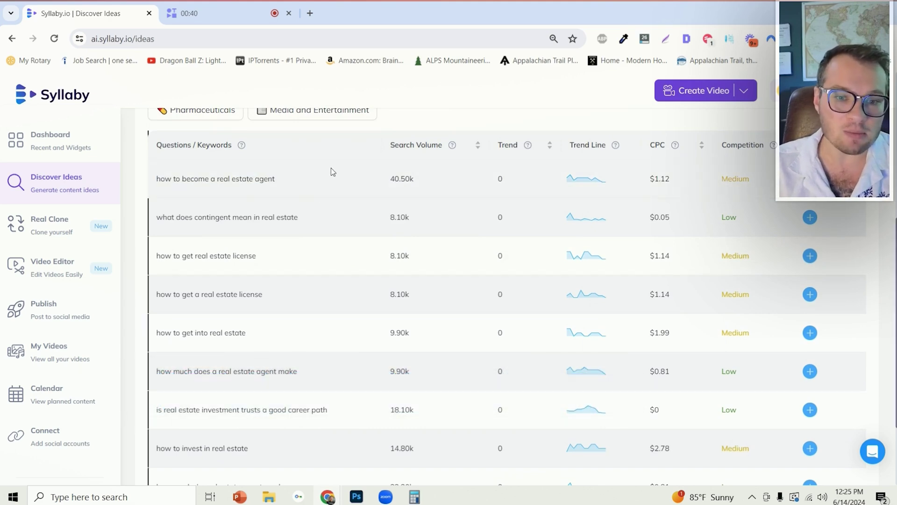
pyautogui.scroll(-1, 331, 171)
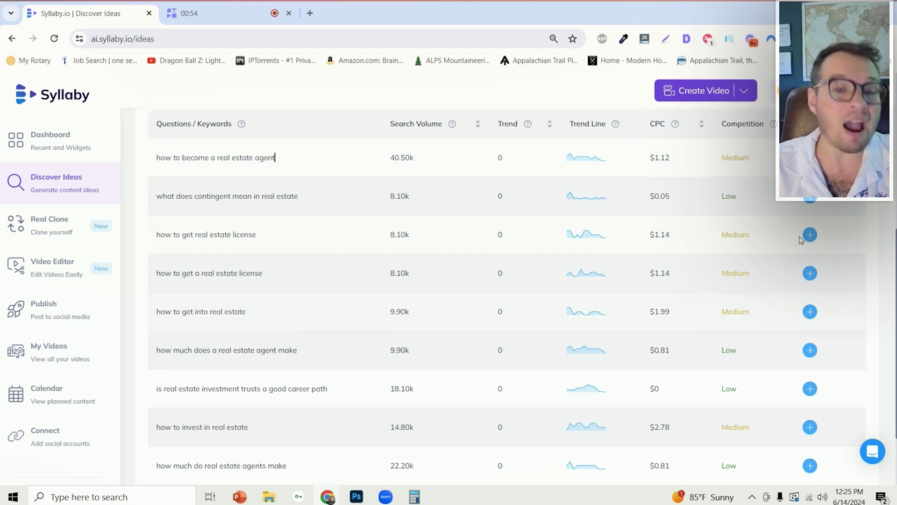
pyautogui.scroll(5, 678, 330)
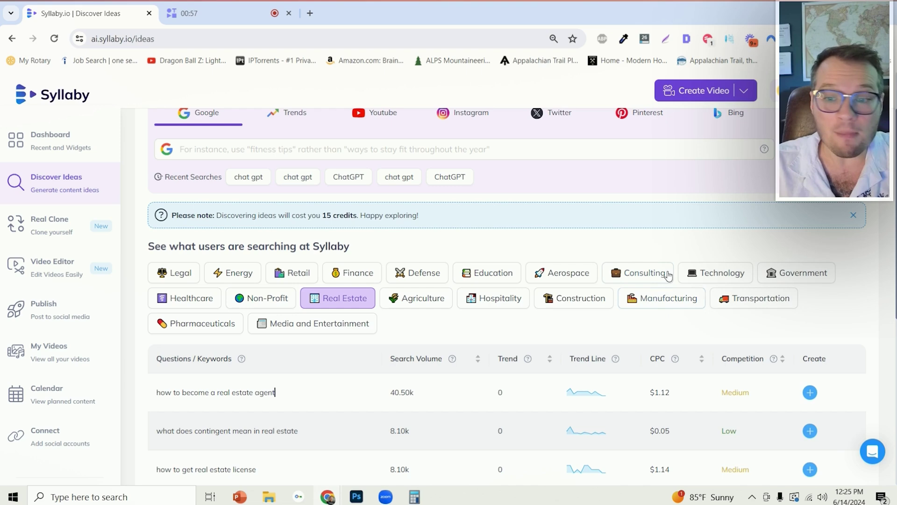
# - Switch trending ideas to the Technology category and review its AI keywords, like 'what is ai'
pyautogui.click(718, 273)
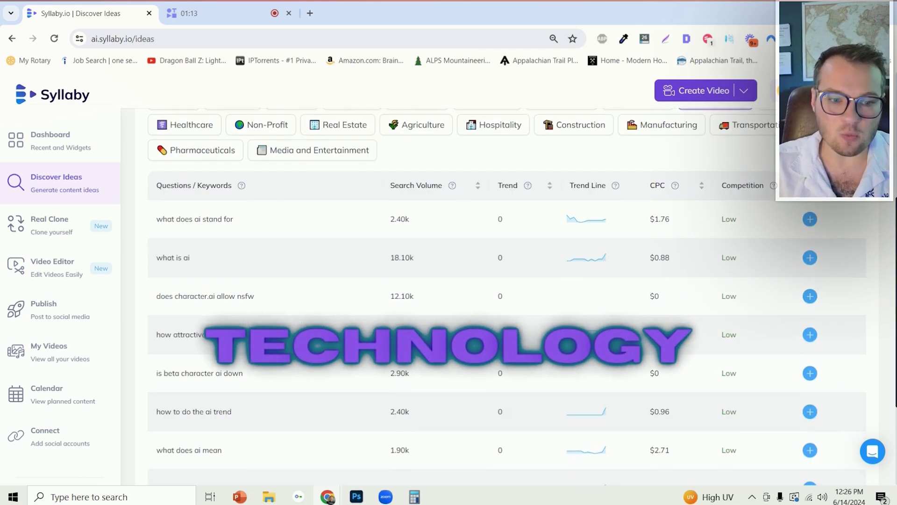
pyautogui.scroll(-2, 506, 296)
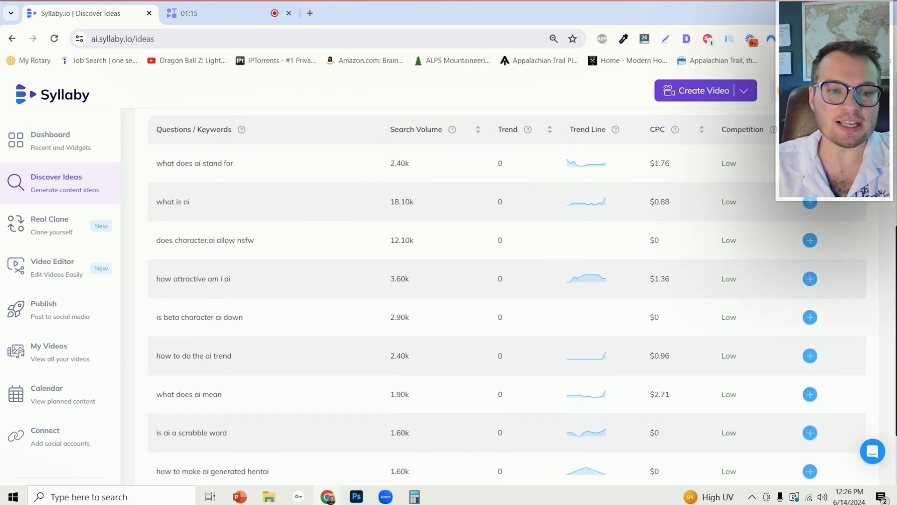
pyautogui.scroll(-1, 508, 297)
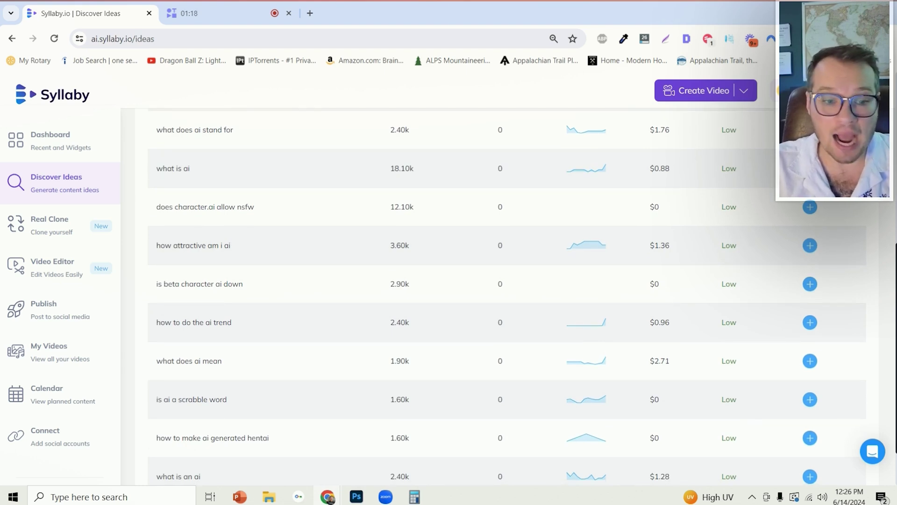
pyautogui.scroll(-2, 506, 296)
pyautogui.scroll(10, 893, 158)
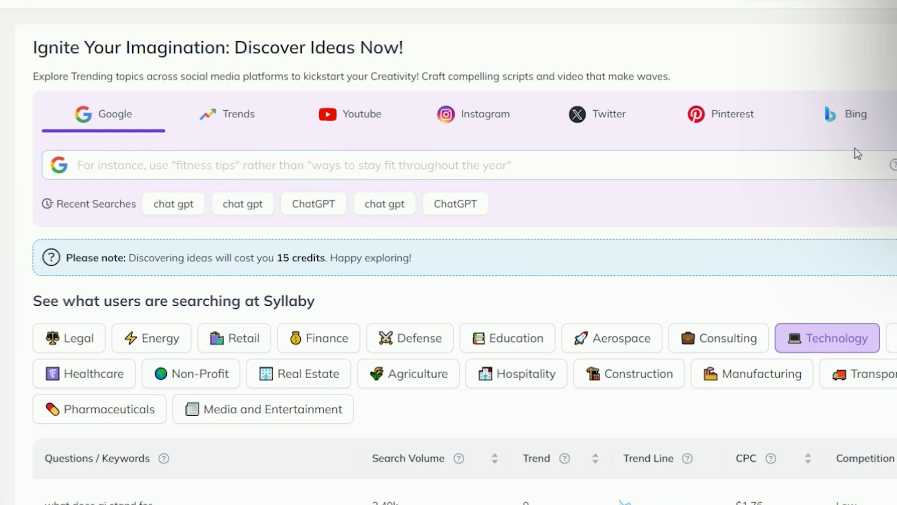
# - Run an Instagram keyword idea search for the 'va loan' suggestion and view its results
pyautogui.click(824, 162)
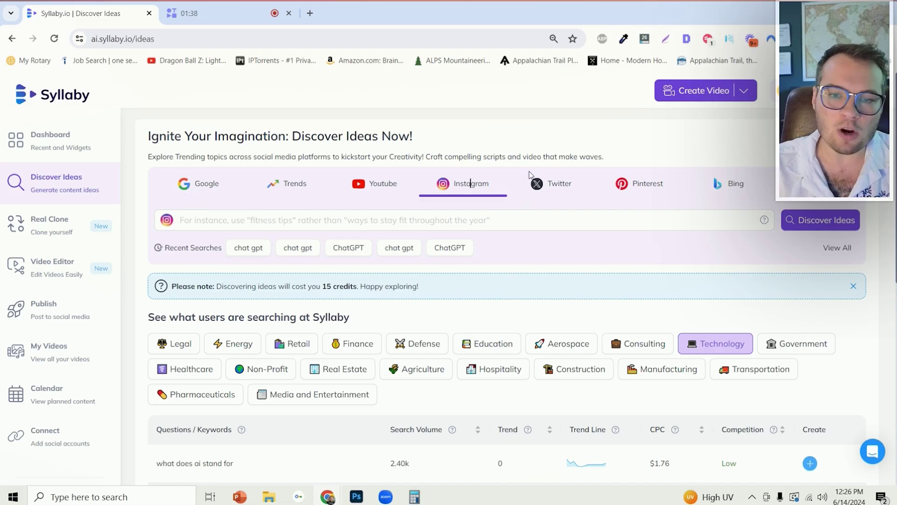
pyautogui.click(487, 119)
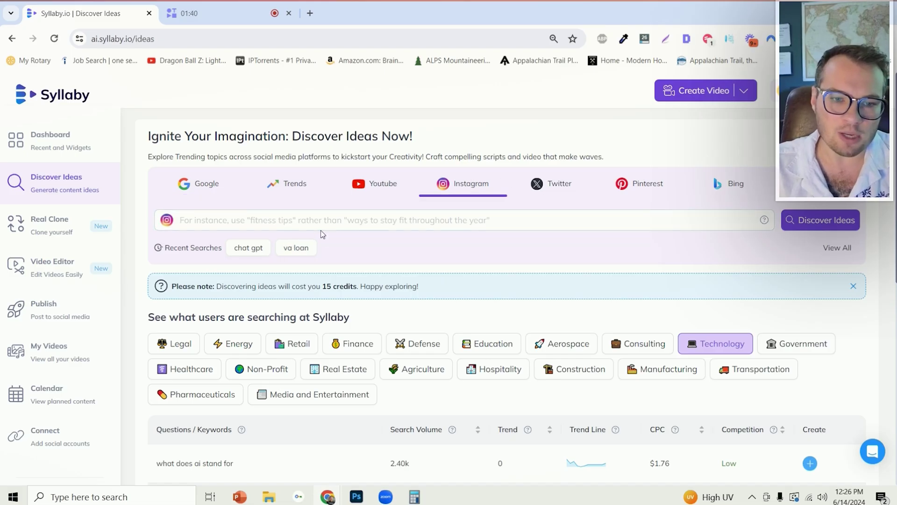
pyautogui.click(312, 214)
pyautogui.write('va loan')
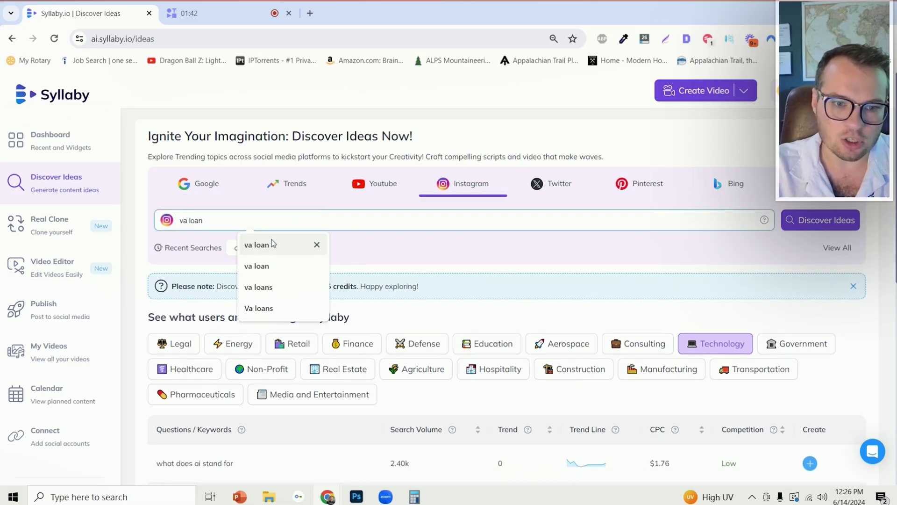
pyautogui.click(268, 244)
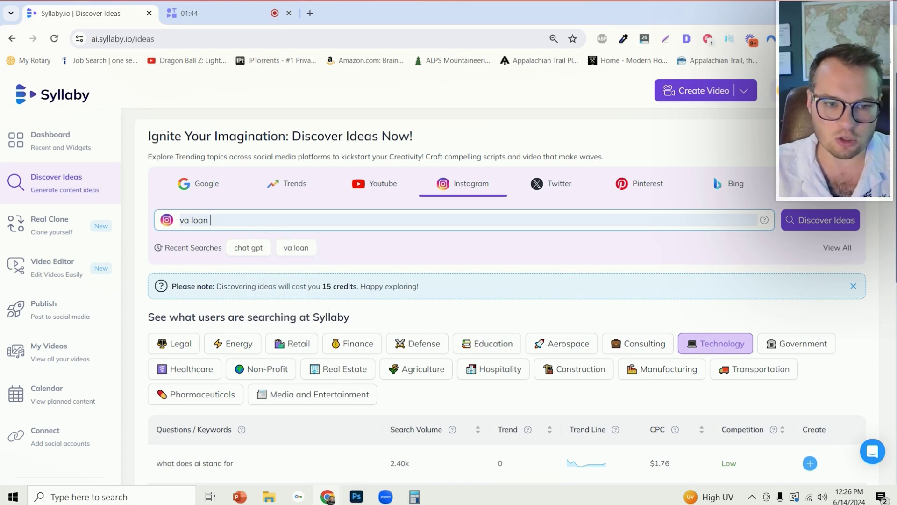
pyautogui.click(824, 220)
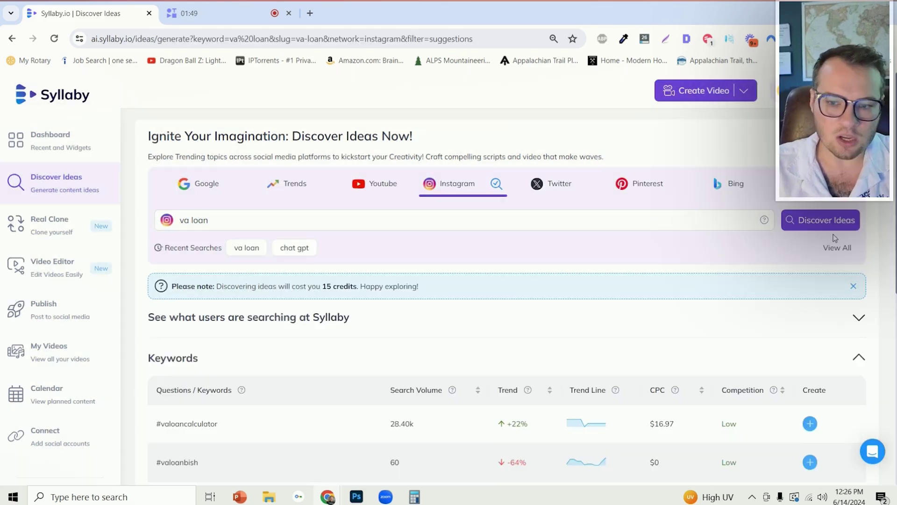
pyautogui.scroll(-5, 835, 238)
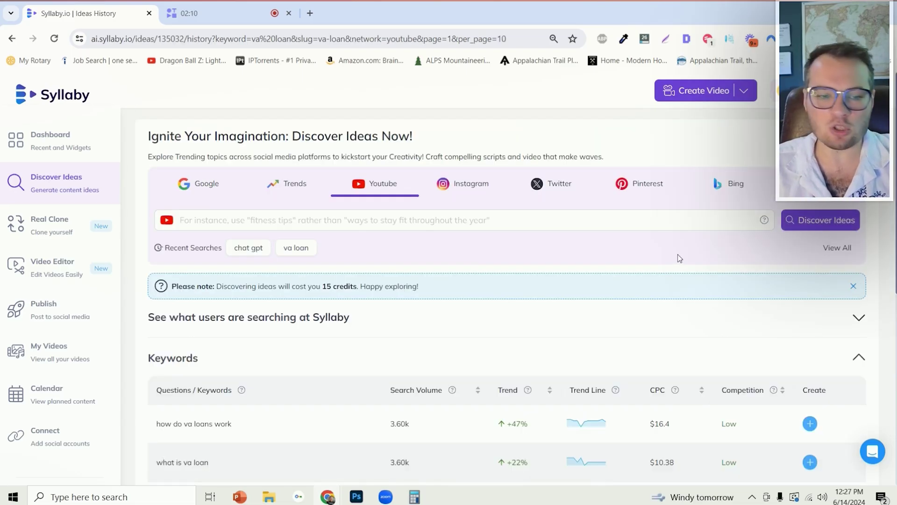
# - Scroll the YouTube 'va loan' keywords to 'how to get a va loan' (1.30k searches, $30.27 CPC)
pyautogui.scroll(-4, 679, 264)
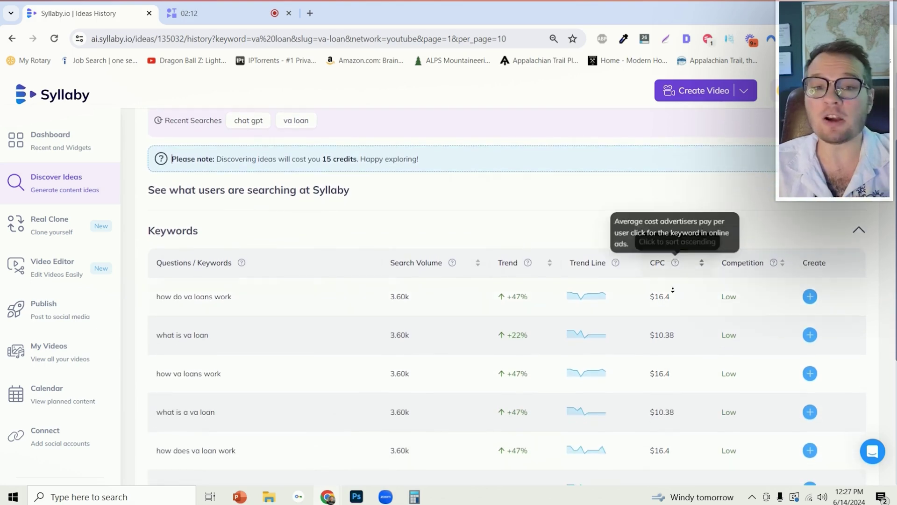
pyautogui.scroll(-2, 669, 286)
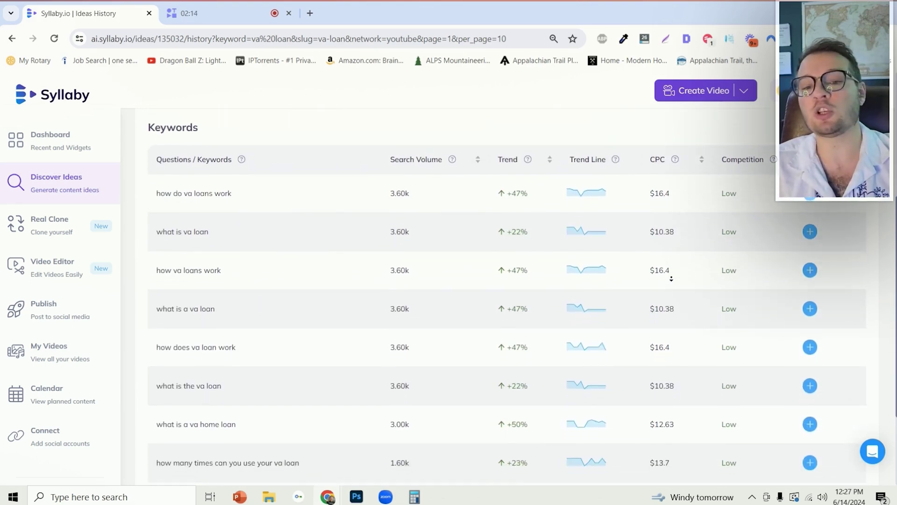
pyautogui.scroll(-1, 676, 273)
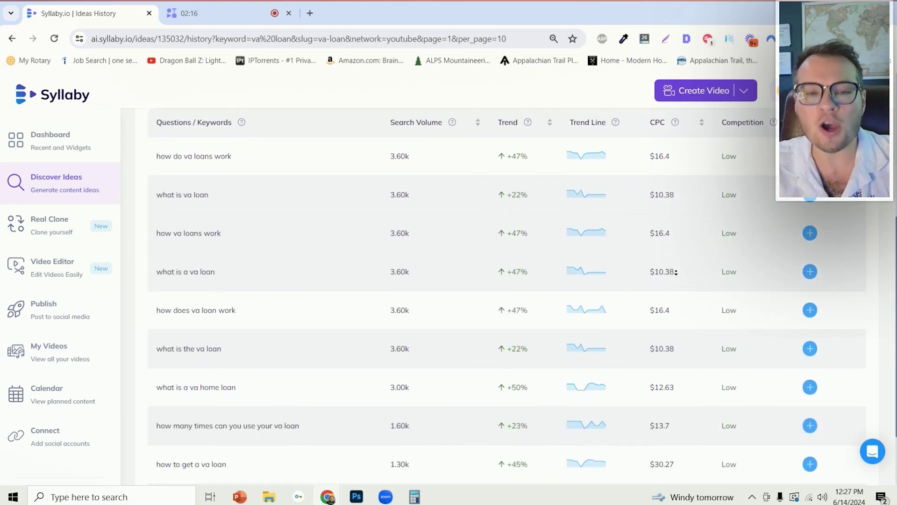
pyautogui.scroll(-2, 675, 272)
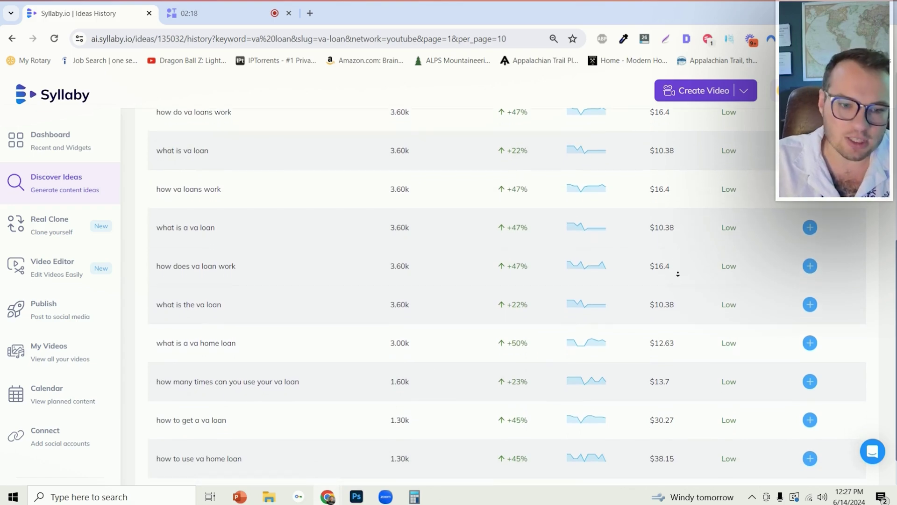
pyautogui.scroll(6, 296, 339)
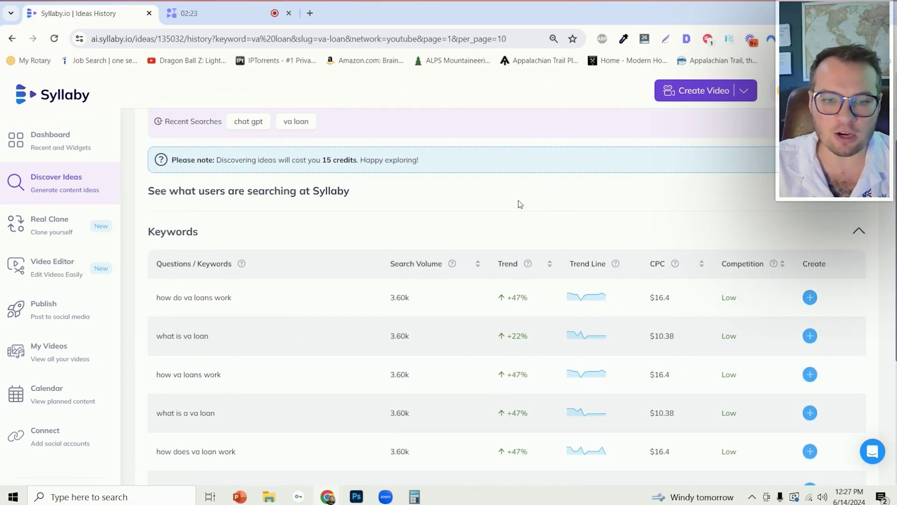
pyautogui.scroll(-3, 520, 204)
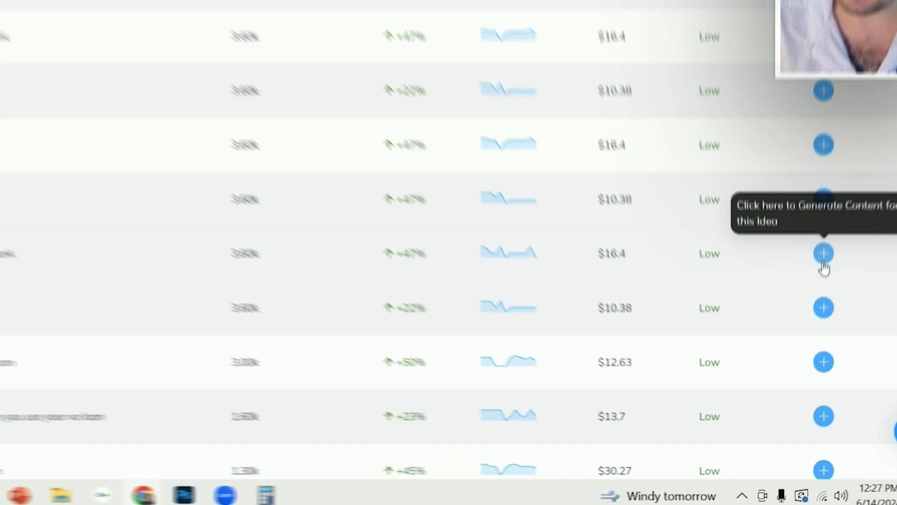
pyautogui.click(810, 326)
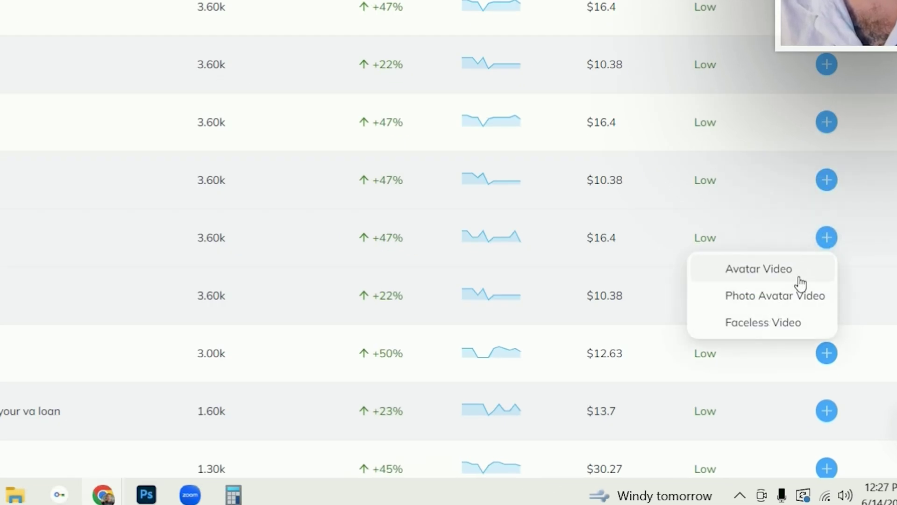